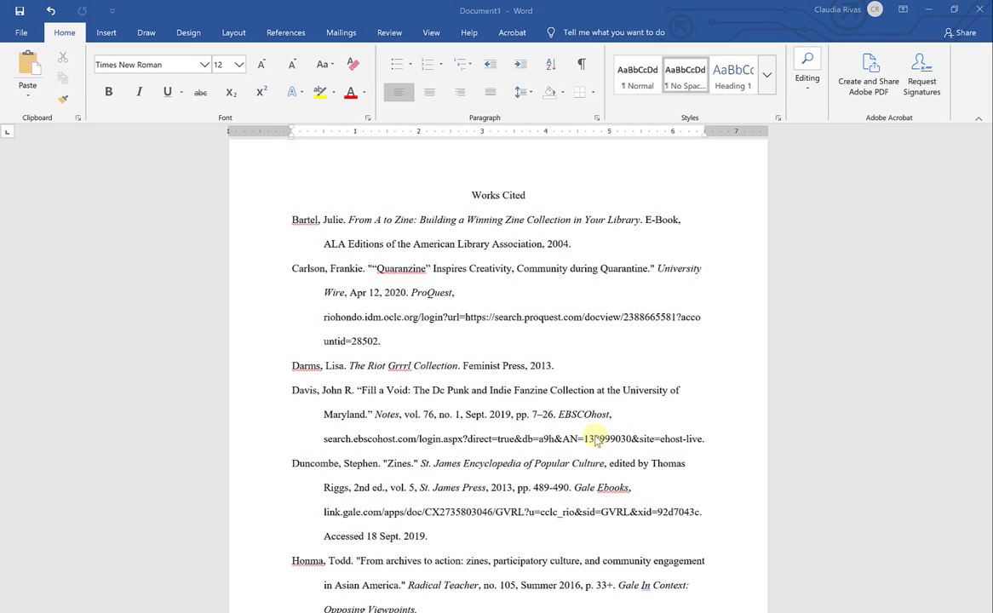
# Open the page header, right-align it, and type the author's last name followed by 5
pyautogui.scroll(-2, 473, 392)
pyautogui.scroll(2, 528, 392)
pyautogui.scroll(1, 526, 390)
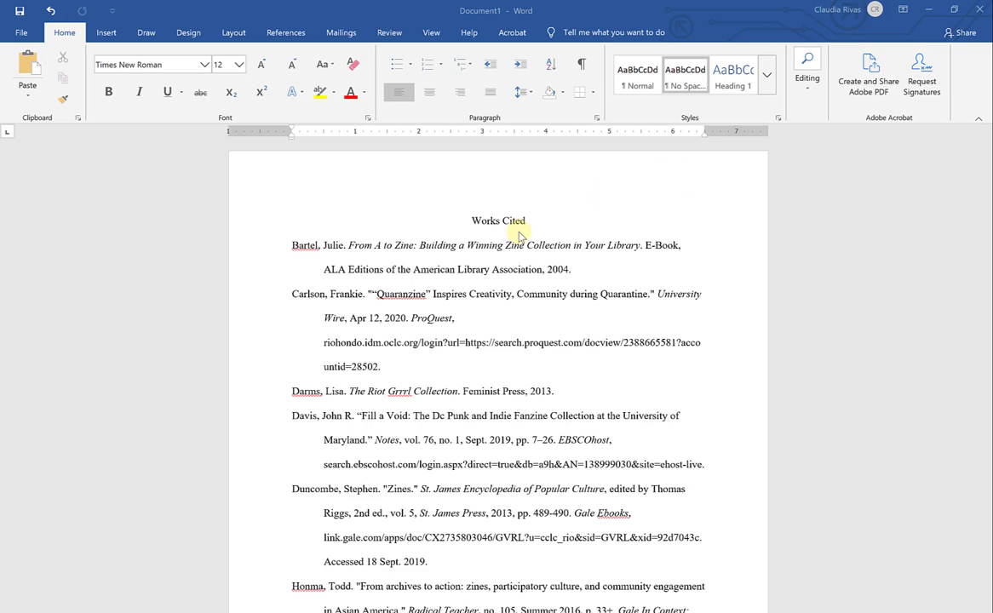
pyautogui.click(658, 173)
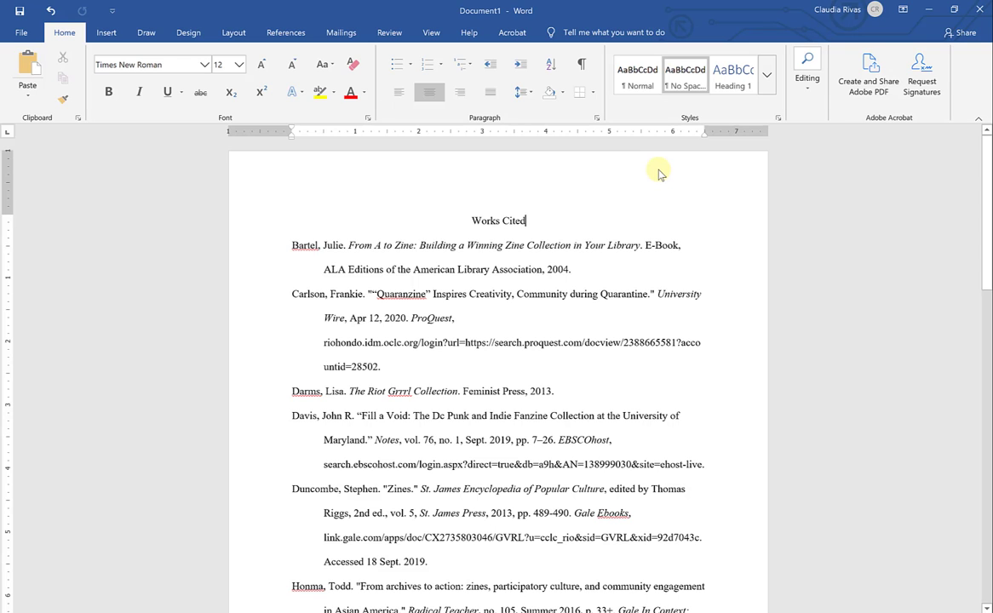
pyautogui.doubleClick(659, 170)
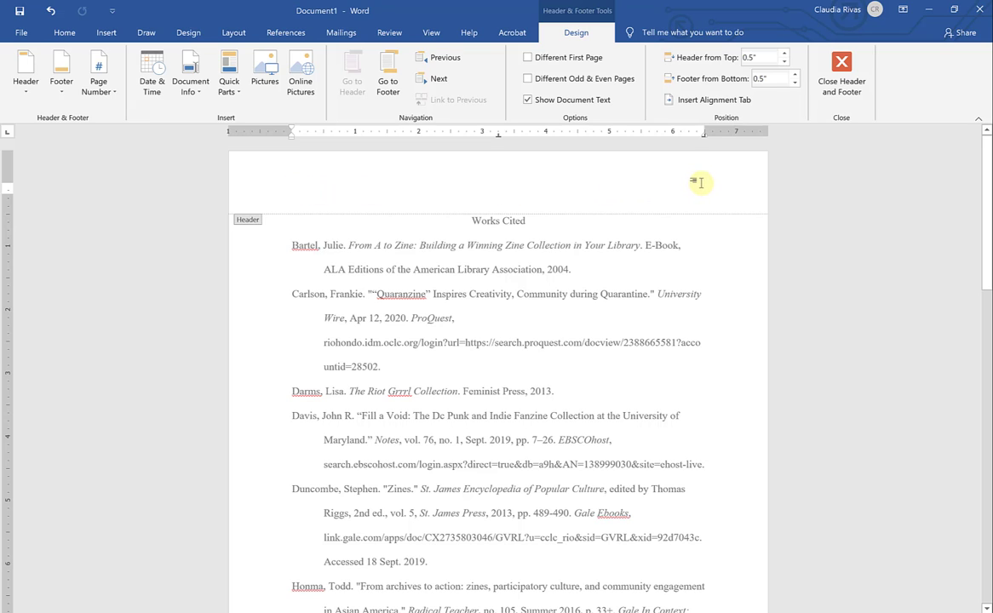
pyautogui.click(68, 35)
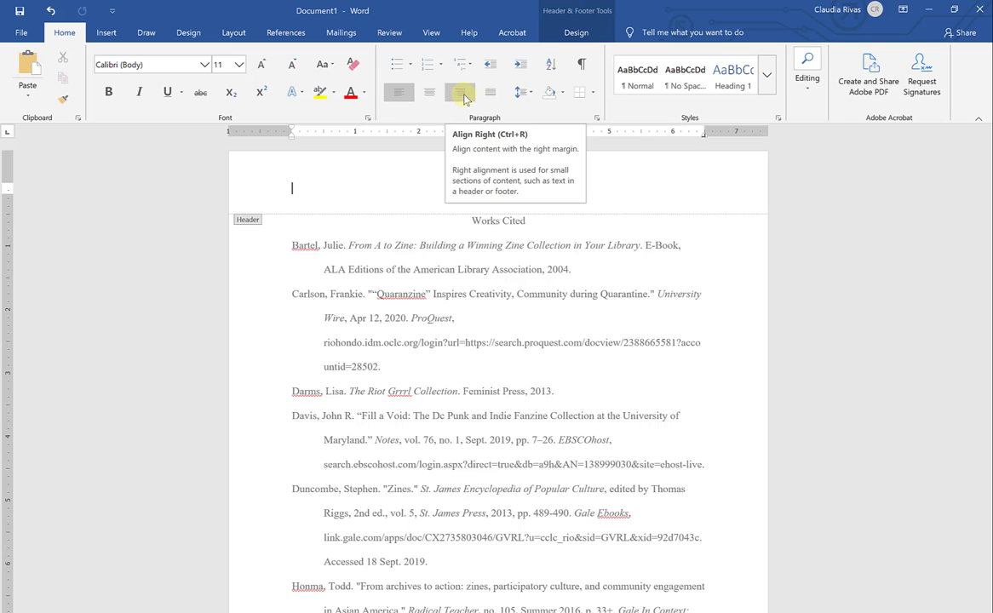
pyautogui.click(465, 100)
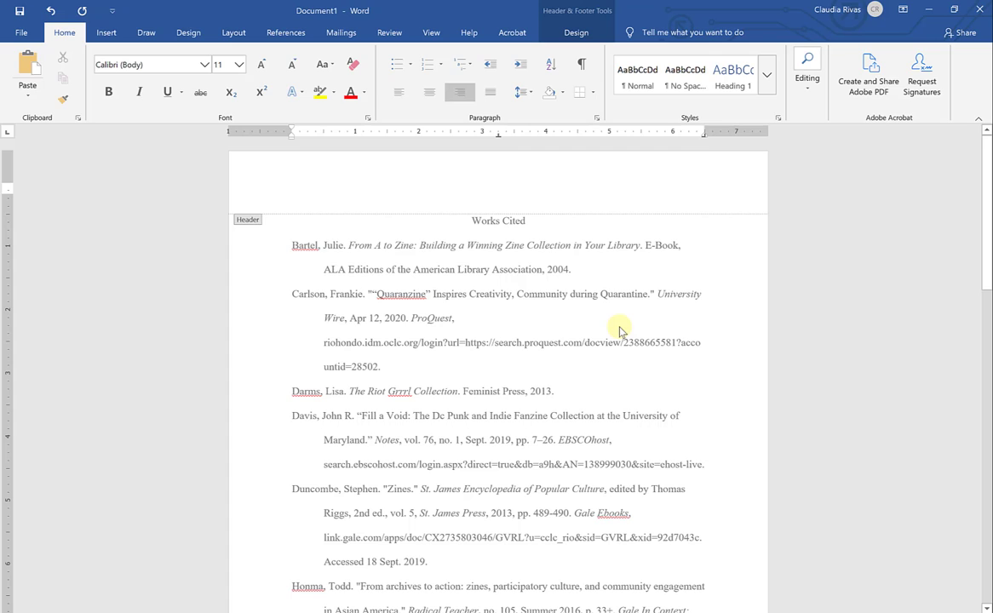
pyautogui.write('Rivas')
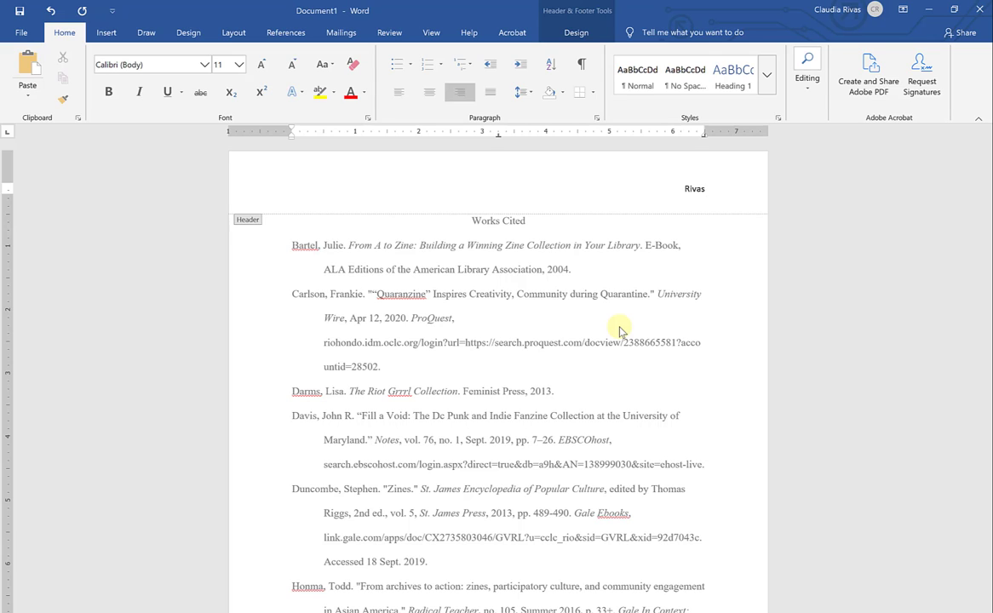
pyautogui.write('5')
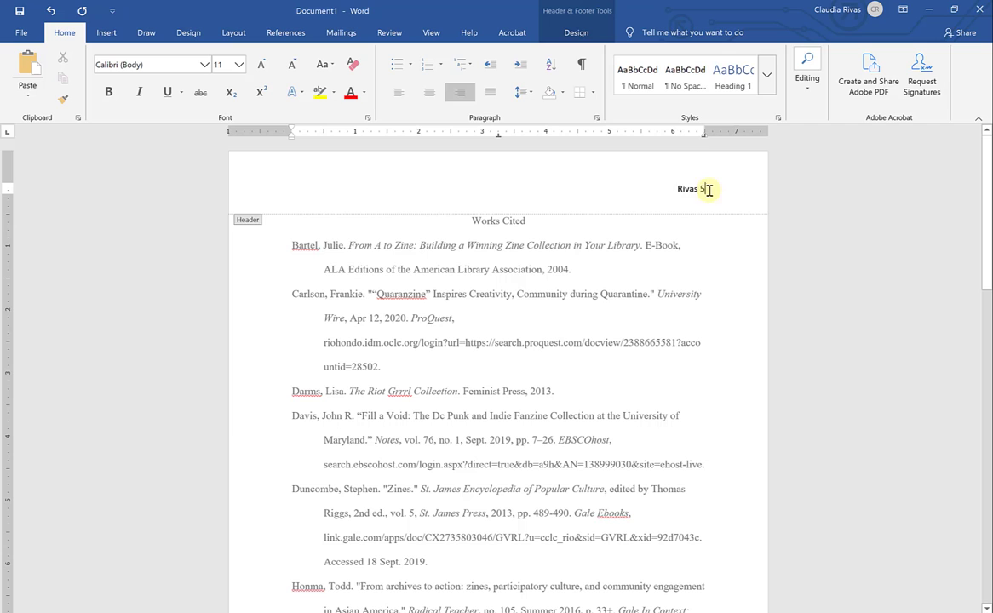
# Set the header's name and number to Times New Roman 12, then go back to the document body
pyautogui.moveTo(708, 190); pyautogui.dragTo(649, 197)
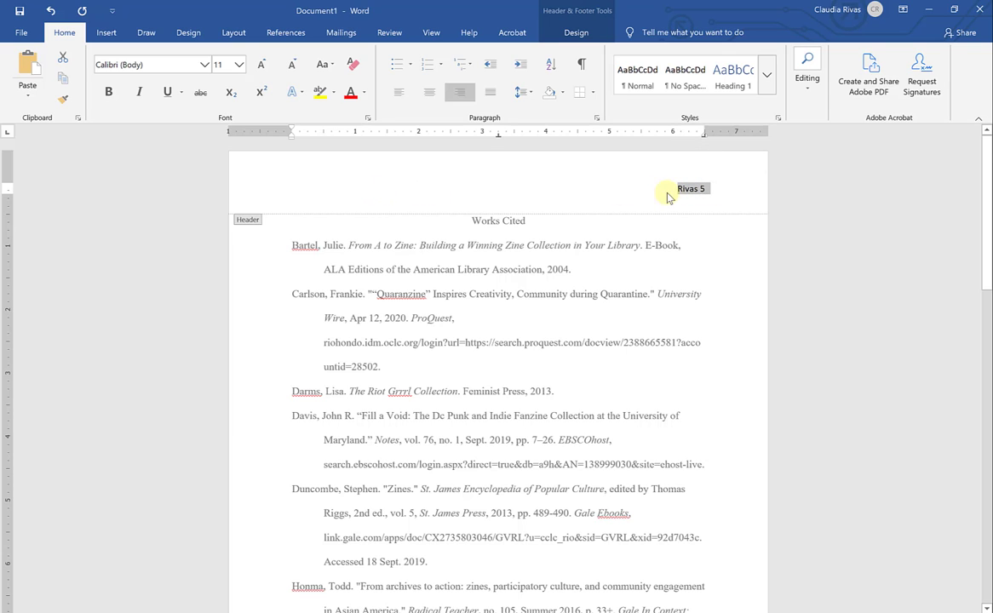
pyautogui.click(203, 64)
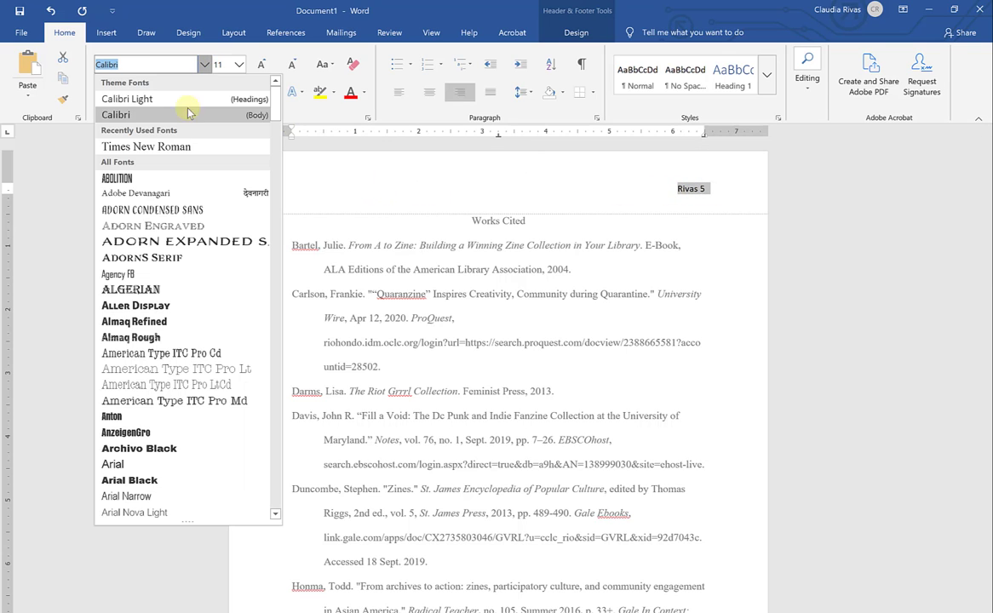
pyautogui.click(162, 147)
pyautogui.click(238, 64)
pyautogui.click(220, 135)
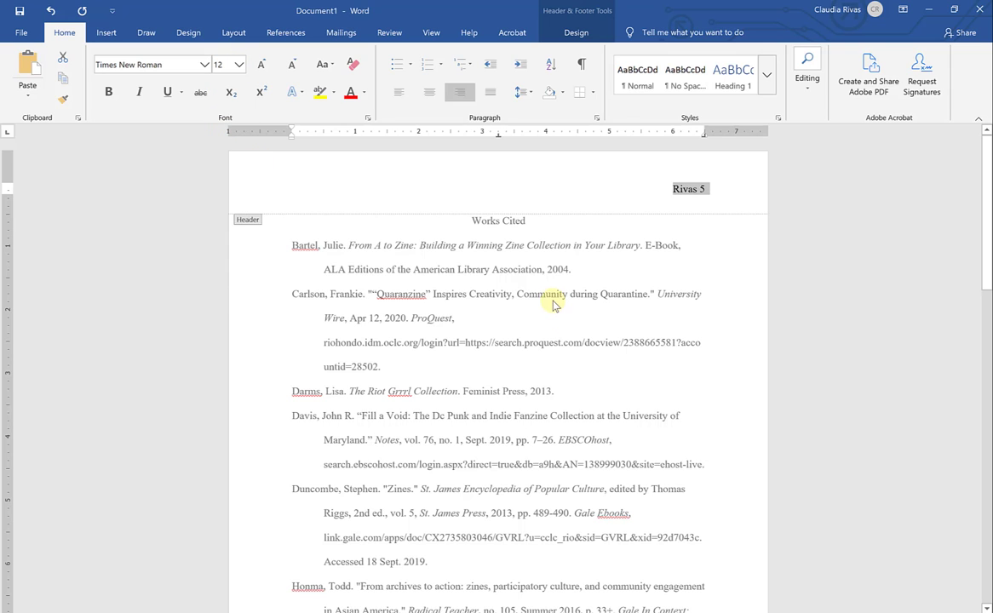
pyautogui.doubleClick(594, 344)
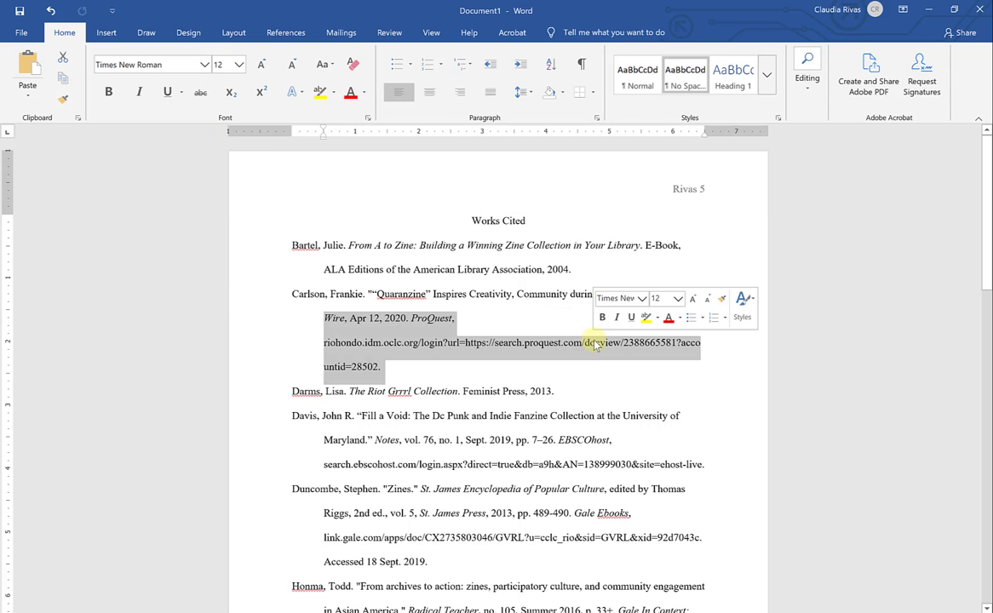
pyautogui.click(626, 387)
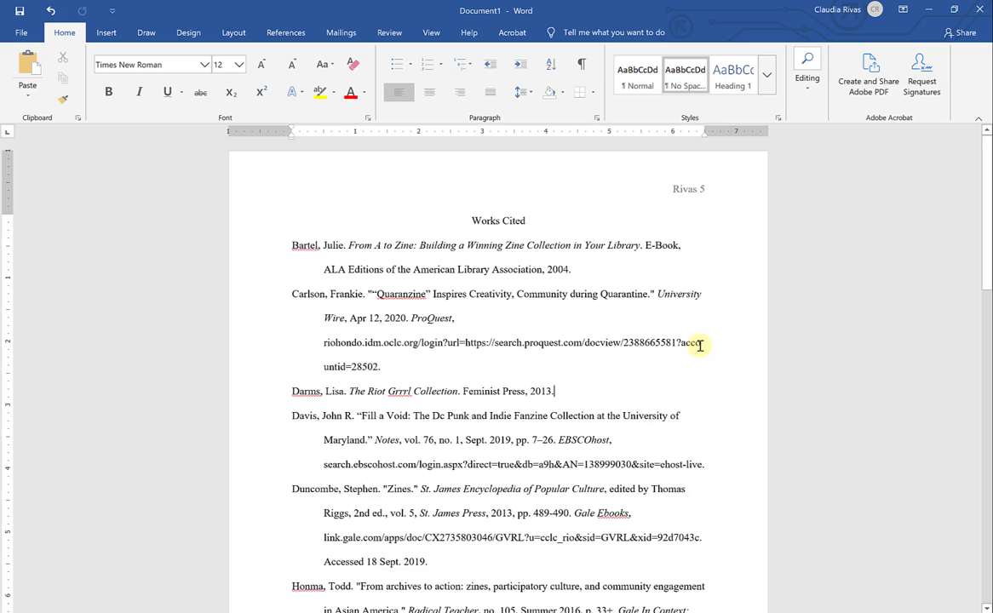
# Undo the manually typed header with Ctrl+Z and bring up the Insert commands
pyautogui.hotkey('ctrl', 'z')
pyautogui.hotkey('ctrl', 'z')
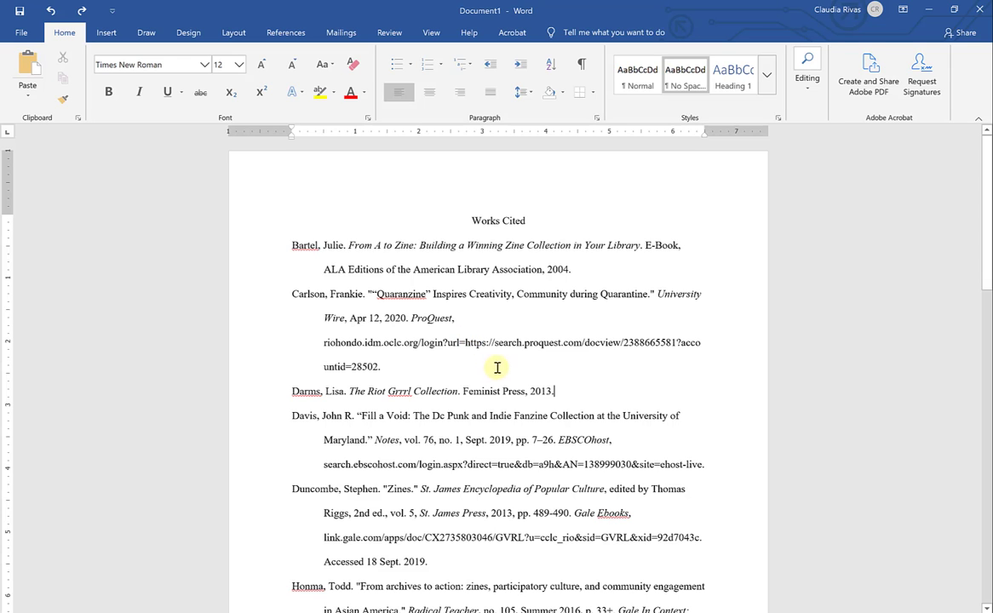
pyautogui.scroll(-1, 489, 346)
pyautogui.scroll(1, 489, 346)
pyautogui.scroll(1, 579, 340)
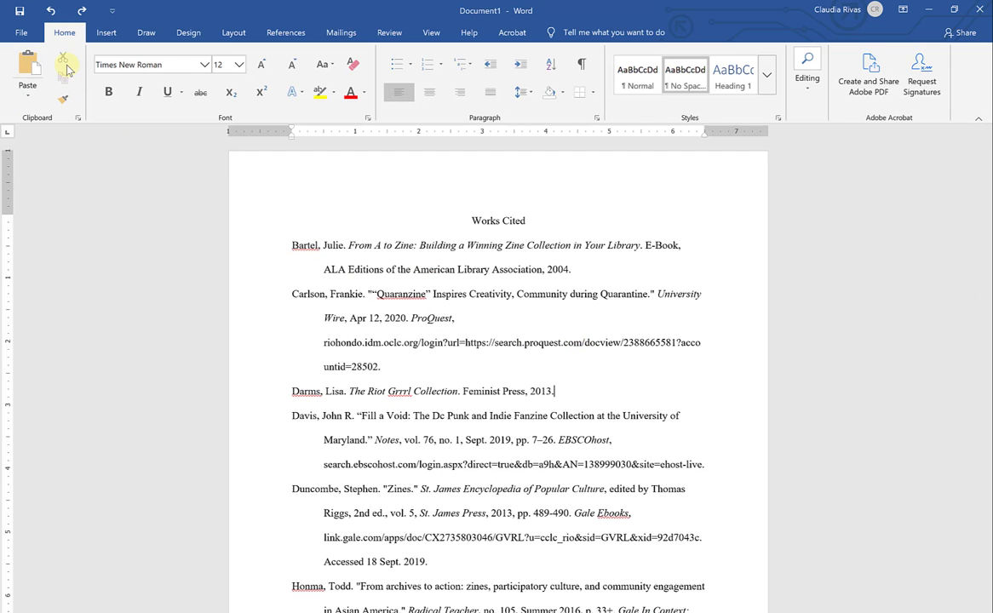
pyautogui.click(106, 36)
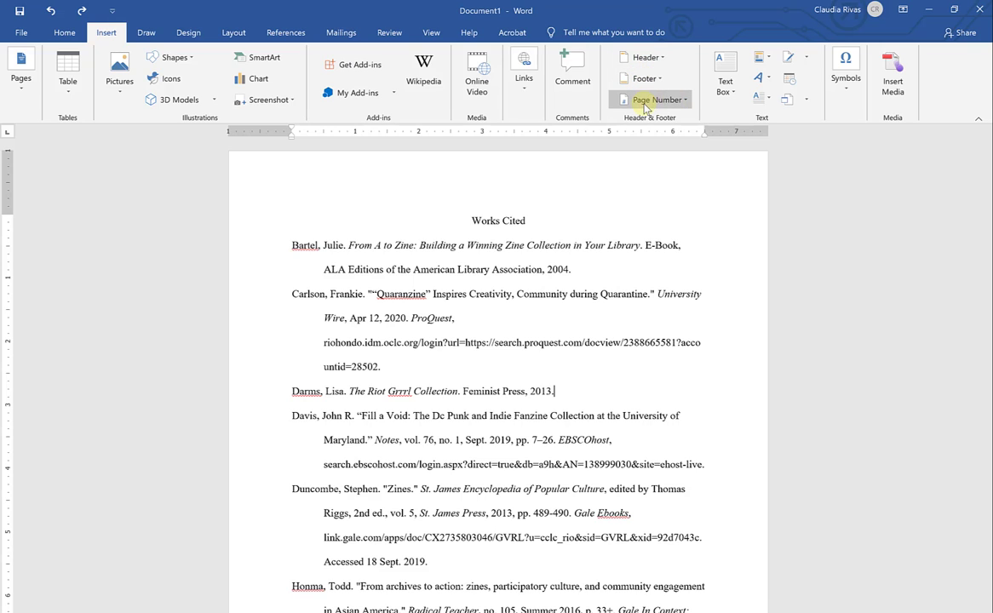
# Insert a Top of Page 'Plain Number 3' page number at the header's right margin
pyautogui.click(686, 103)
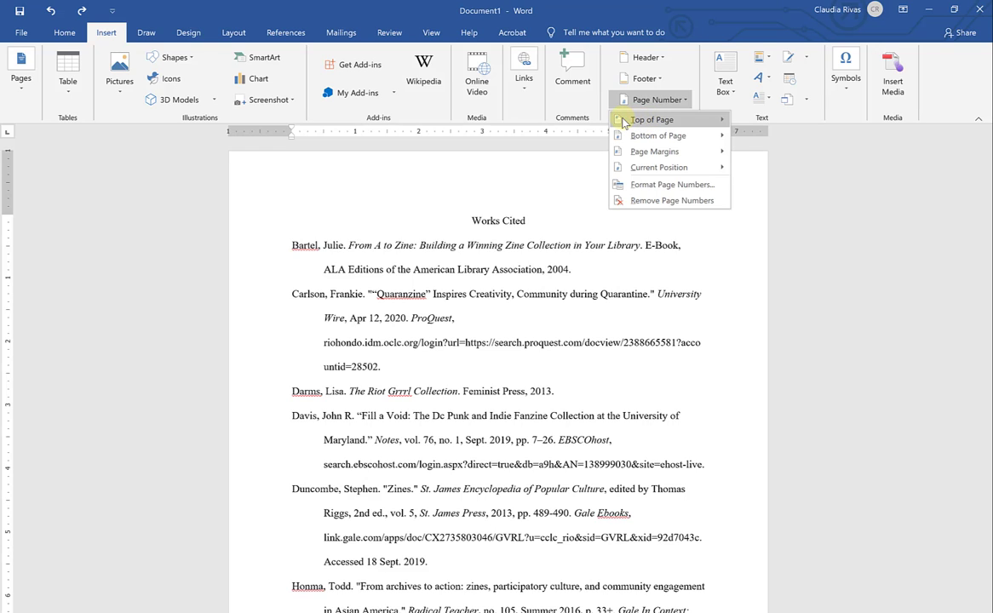
pyautogui.click(721, 120)
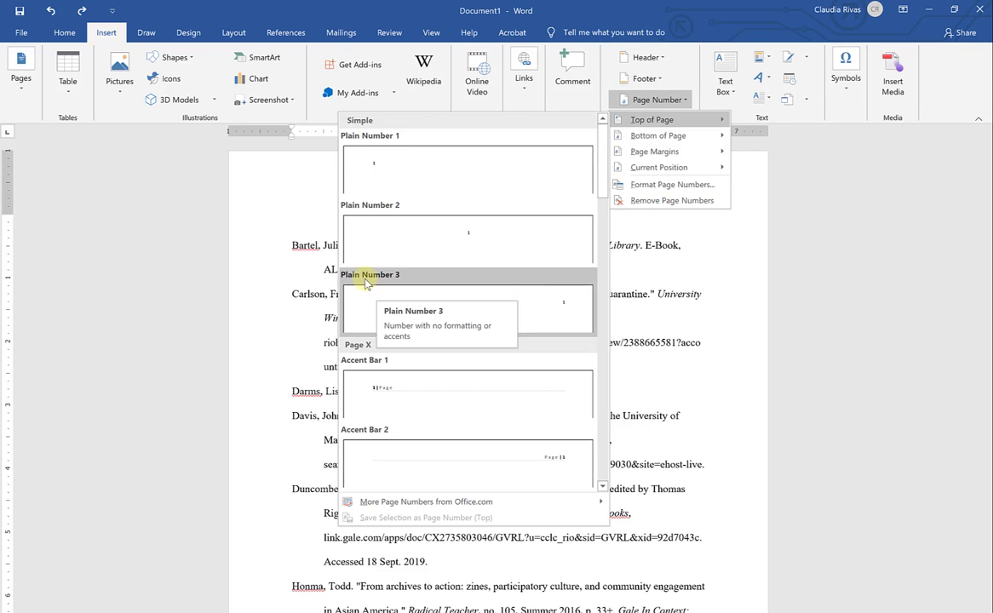
pyautogui.click(551, 306)
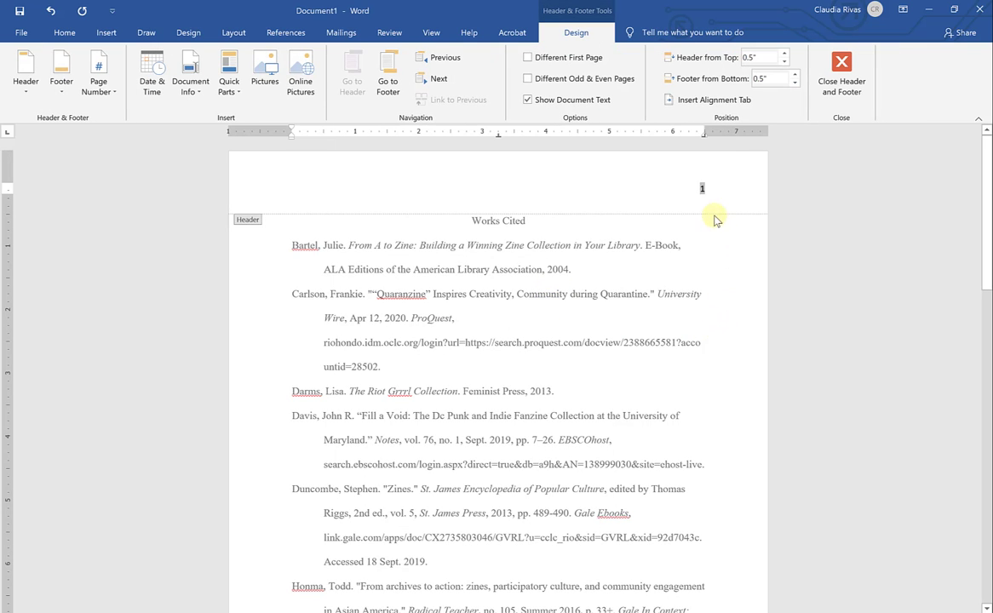
# Type the author's last name before the page number and format the header Times New Roman 12
pyautogui.click(703, 206)
pyautogui.write('Rivas')
pyautogui.moveTo(710, 189); pyautogui.dragTo(681, 190)
pyautogui.click(56, 32)
pyautogui.click(204, 65)
pyautogui.click(146, 146)
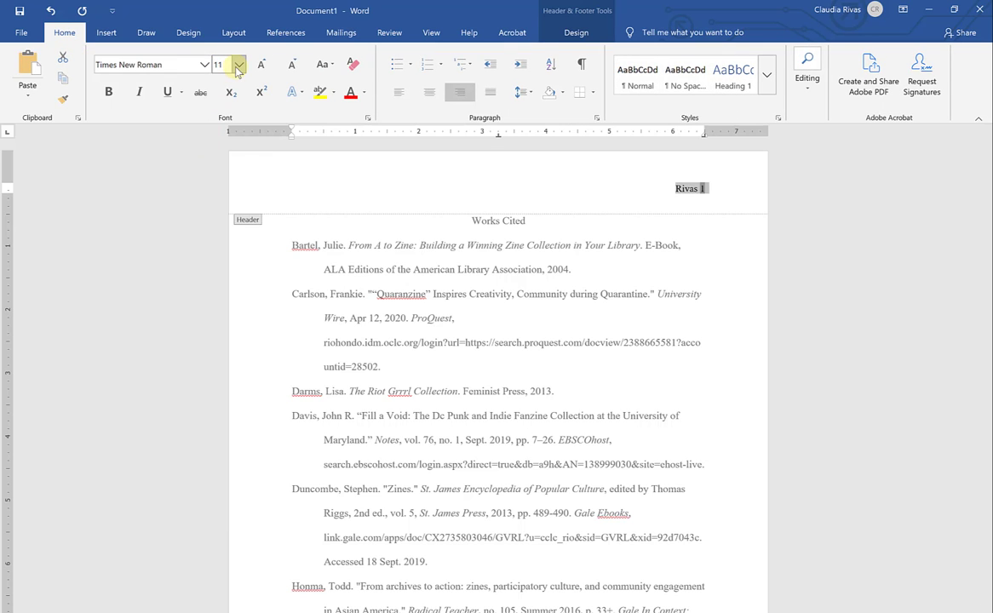
pyautogui.click(239, 66)
pyautogui.click(219, 135)
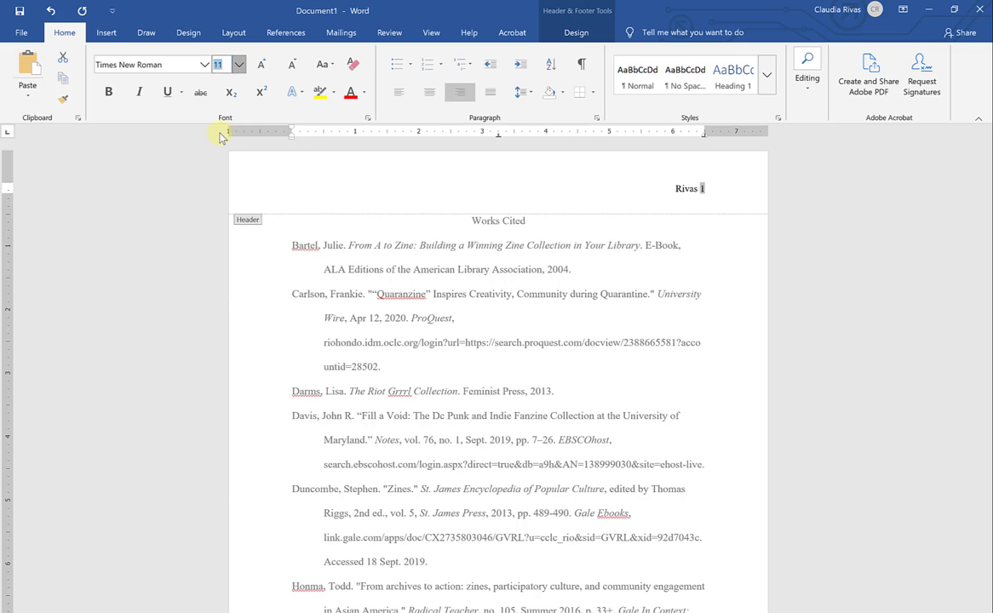
# Return to the body, scroll through both pages to check the header, then undo the font change
pyautogui.doubleClick(511, 312)
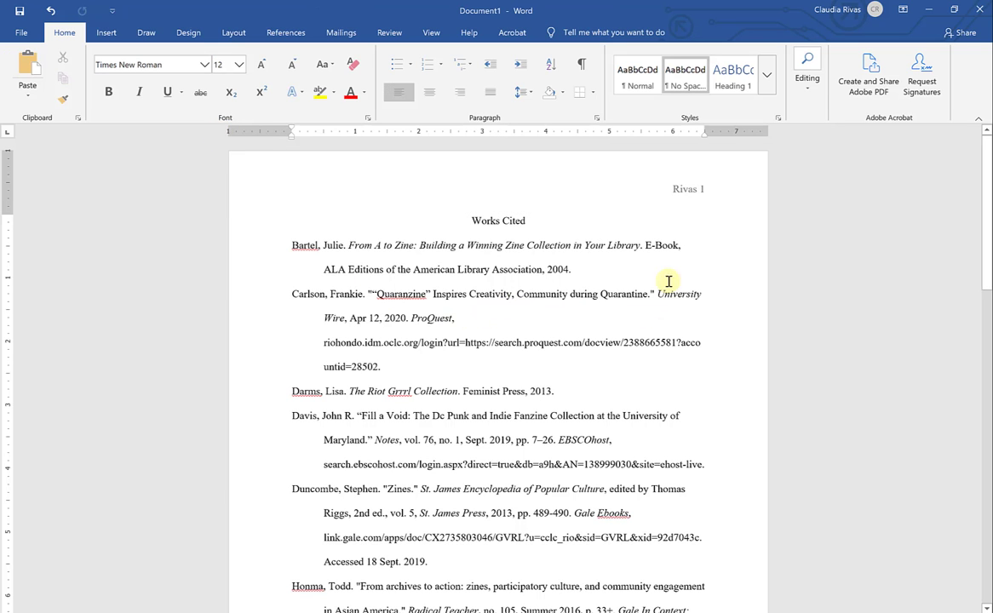
pyautogui.scroll(-10, 745, 283)
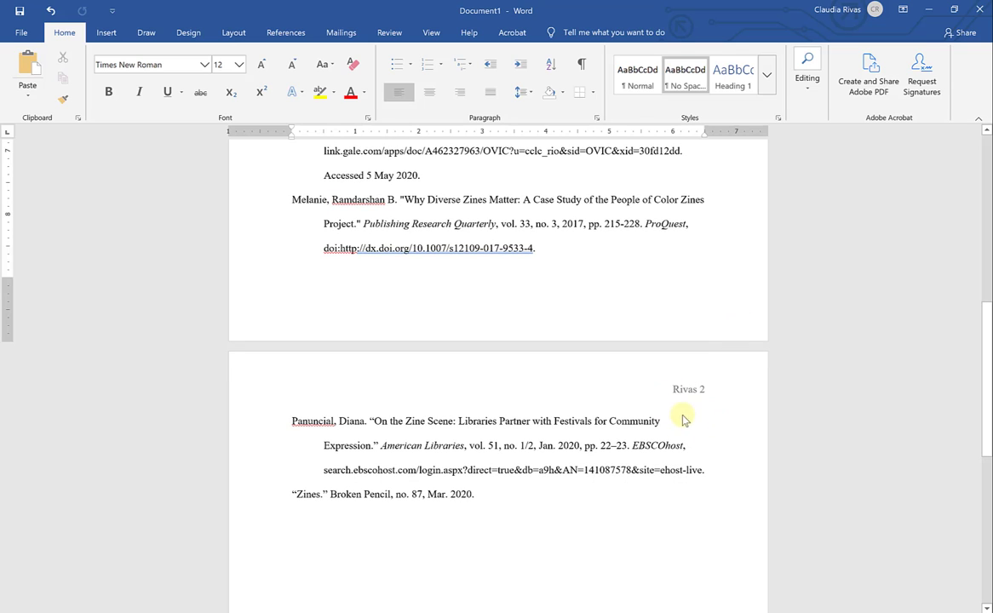
pyautogui.scroll(-1, 696, 400)
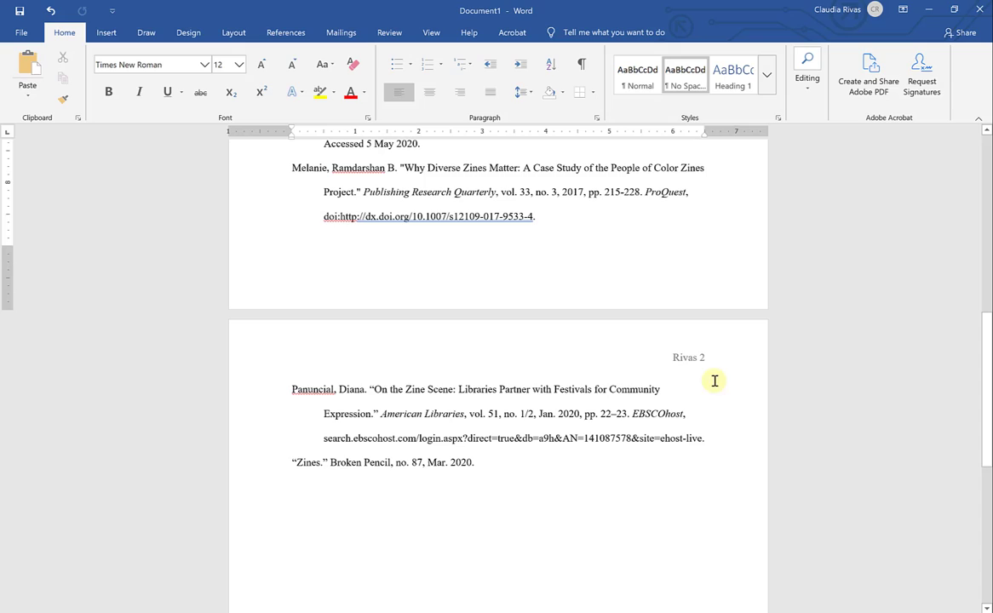
pyautogui.scroll(-3, 687, 370)
pyautogui.scroll(20, 687, 368)
pyautogui.scroll(-10, 686, 369)
pyautogui.scroll(-9, 687, 368)
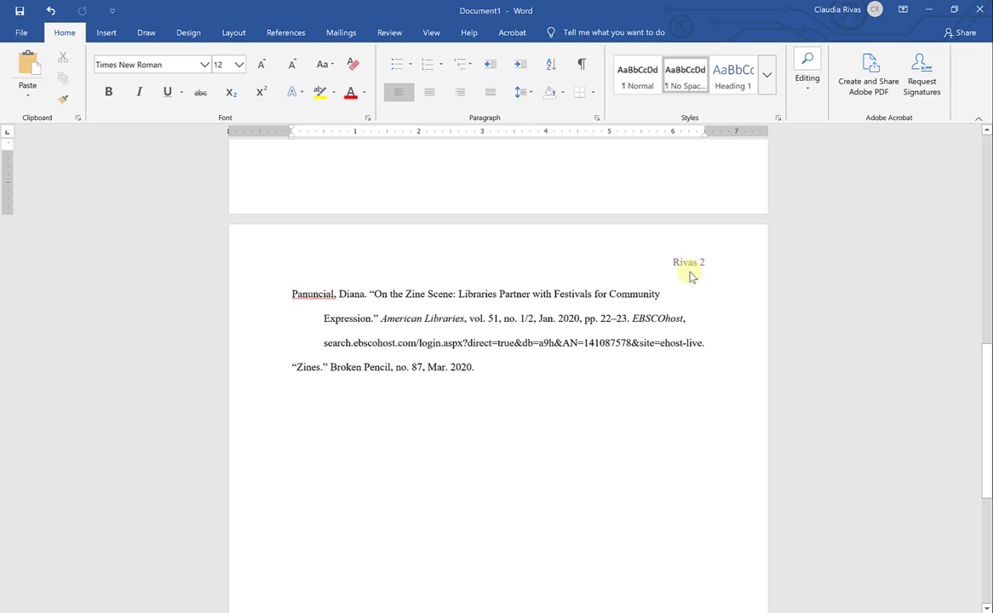
pyautogui.scroll(5, 643, 331)
pyautogui.scroll(15, 643, 332)
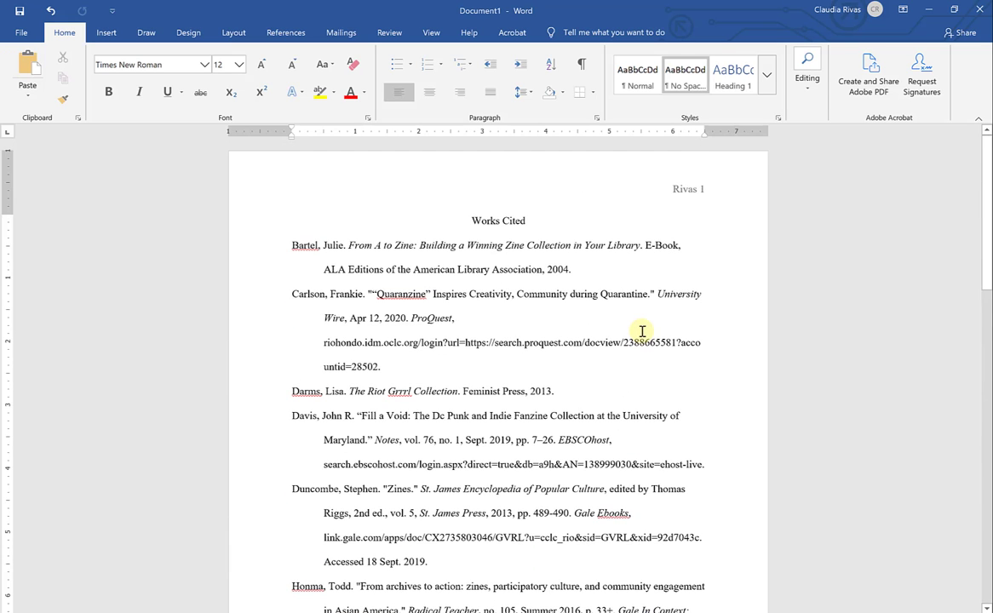
pyautogui.hotkey('ctrl', 'z')
pyautogui.hotkey('ctrl', 'z')
pyautogui.hotkey('ctrl', 'z')
# Place the cursor in the citations, open Save As from the File menu, and back out without saving
pyautogui.click(500, 471)
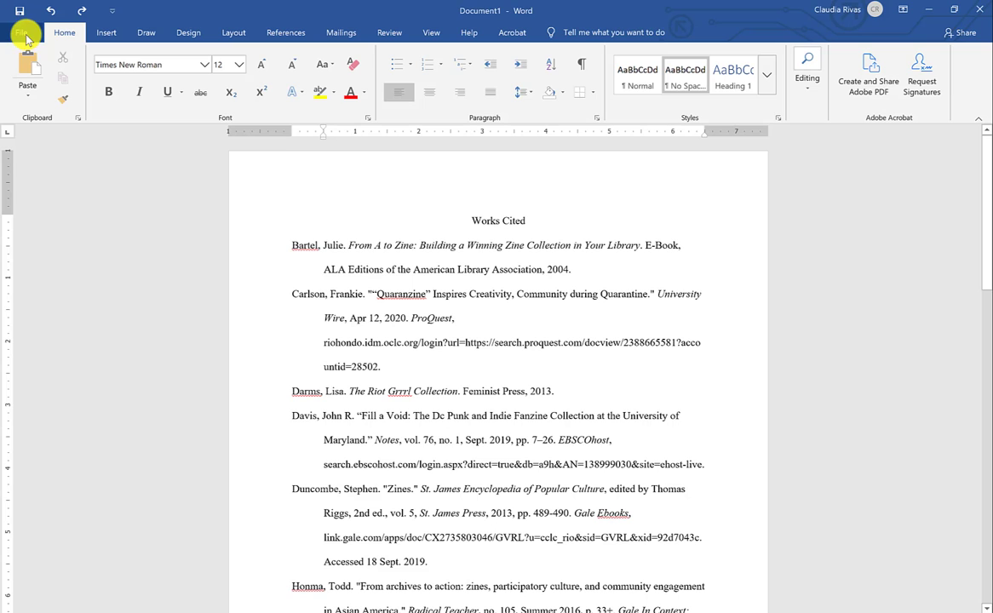
pyautogui.click(22, 34)
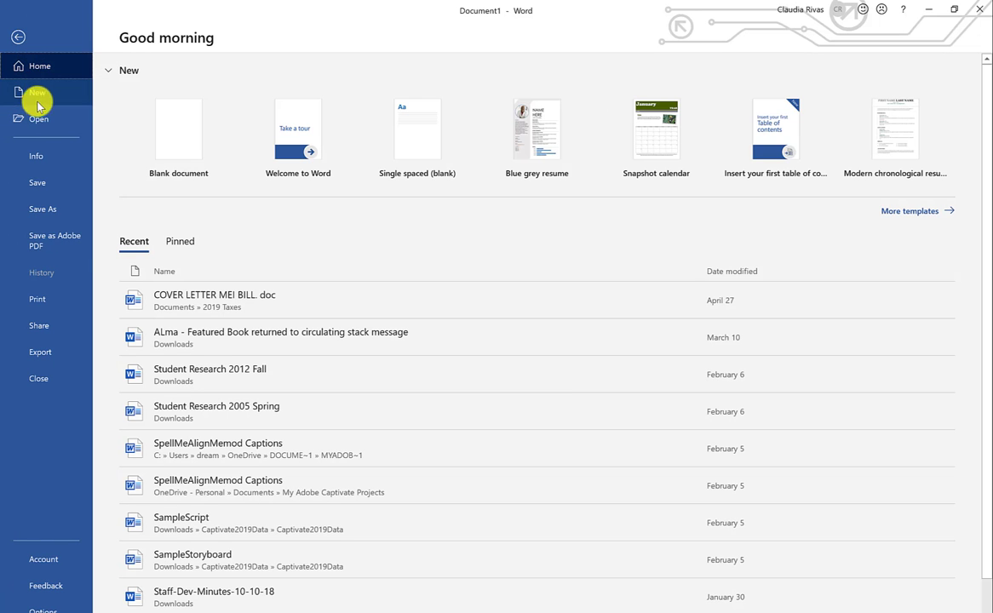
pyautogui.click(44, 211)
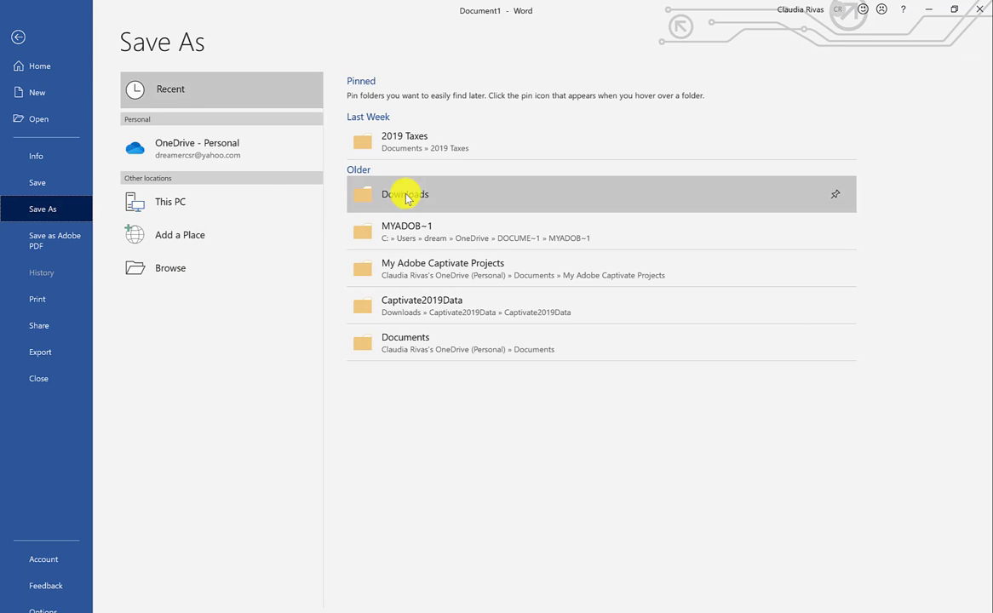
pyautogui.click(18, 38)
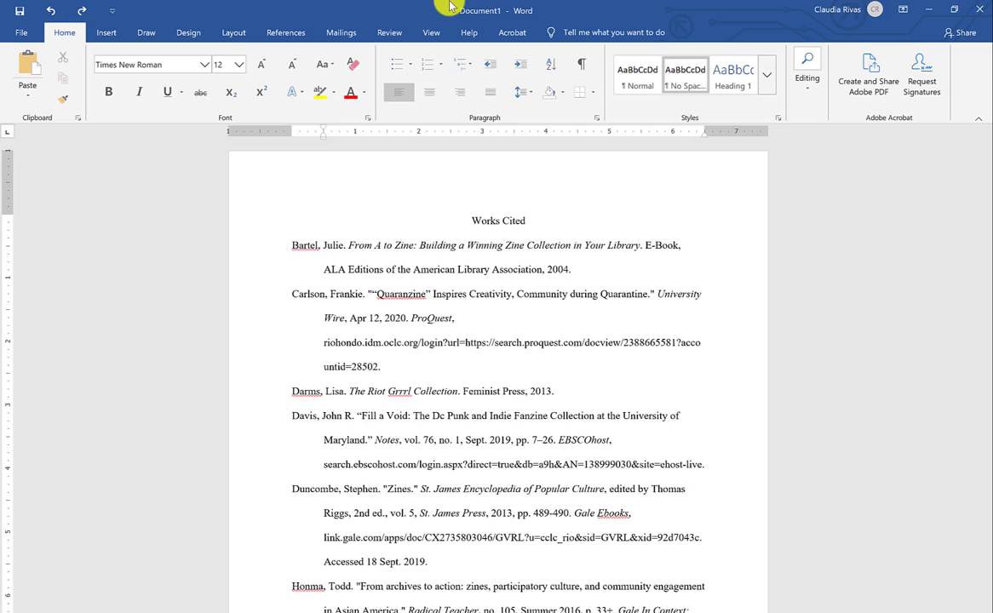
pyautogui.click(519, 322)
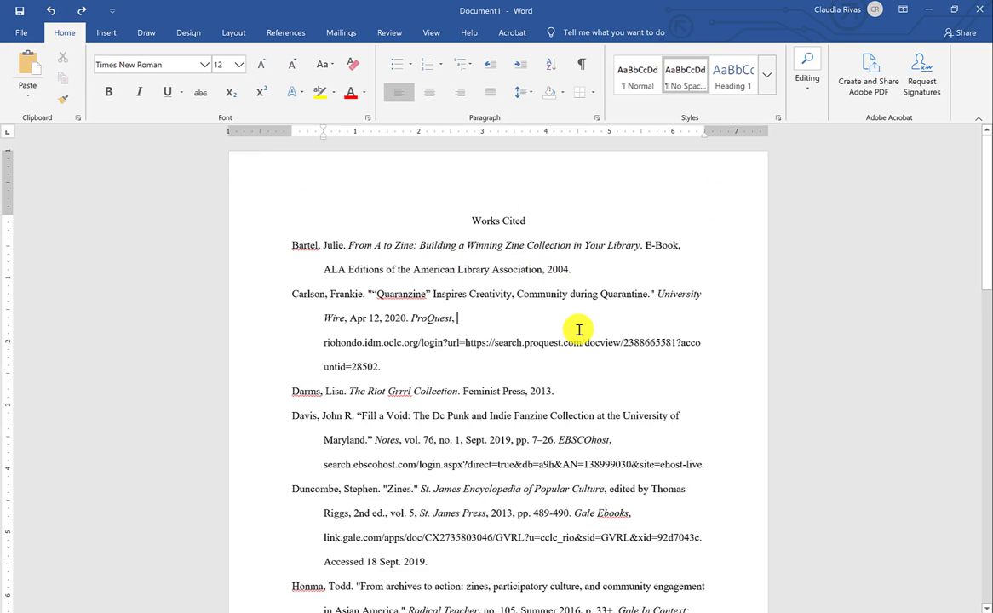
pyautogui.click(527, 328)
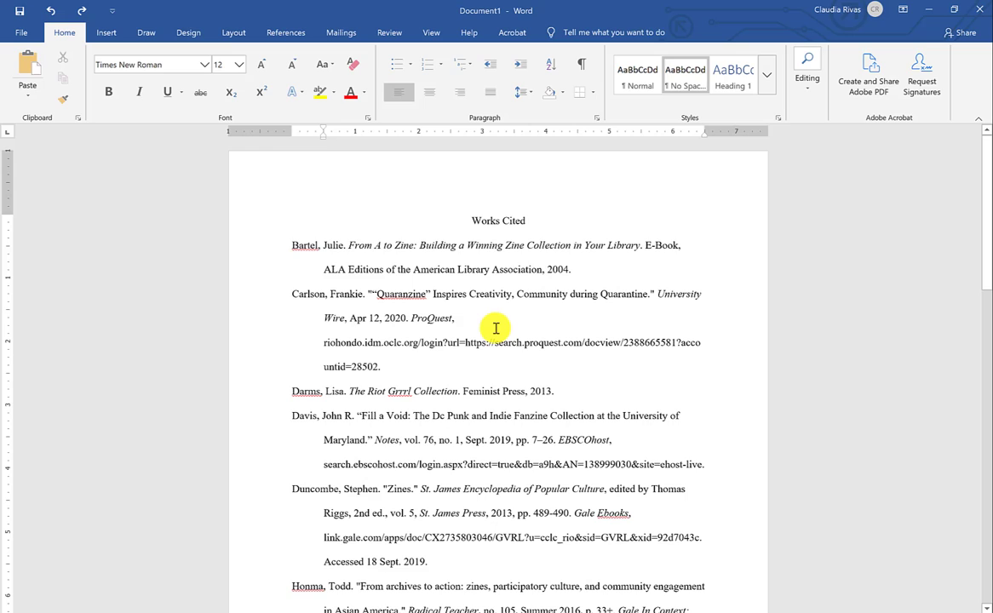